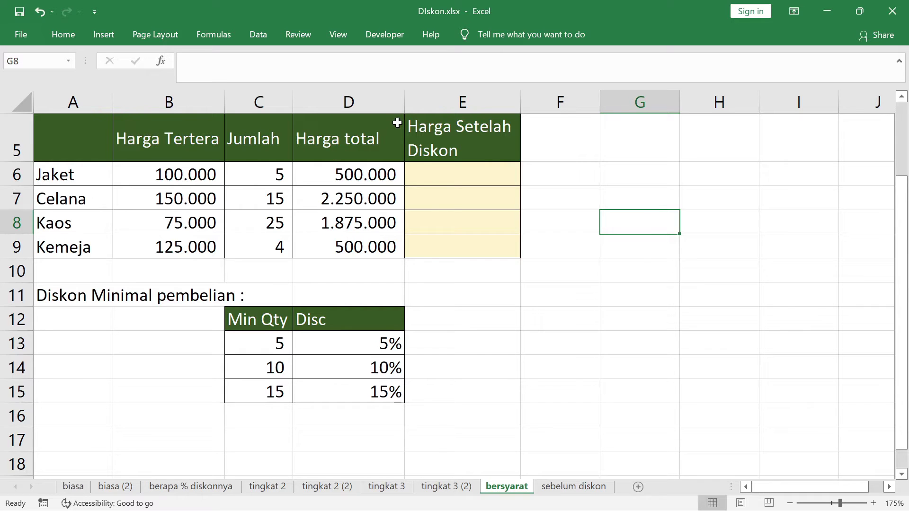
- Insert a new column E before Harga Setelah Diskon and give it the heading 'Diskon'
click(422, 100)
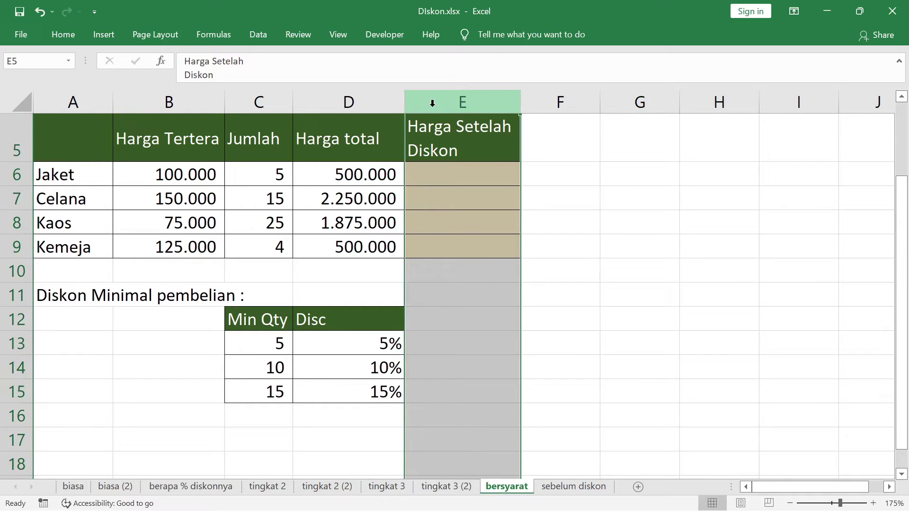
right_click(432, 103)
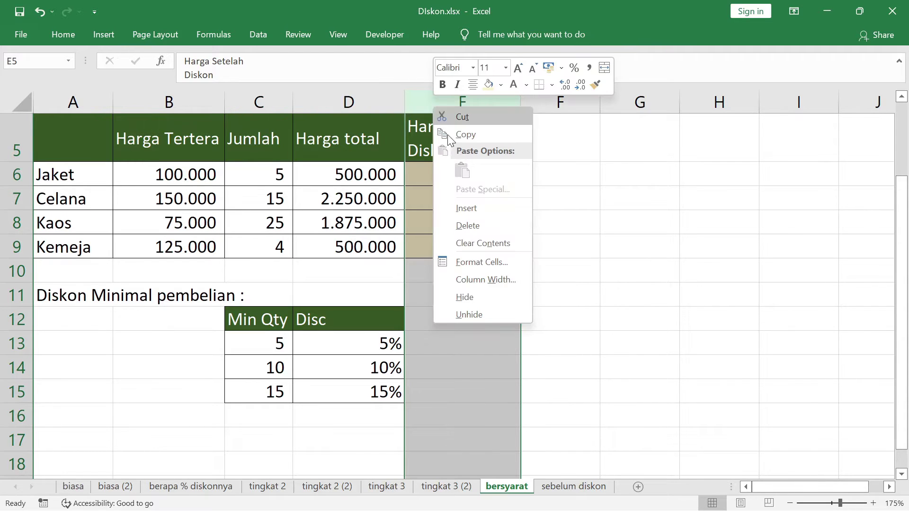
click(478, 208)
click(471, 173)
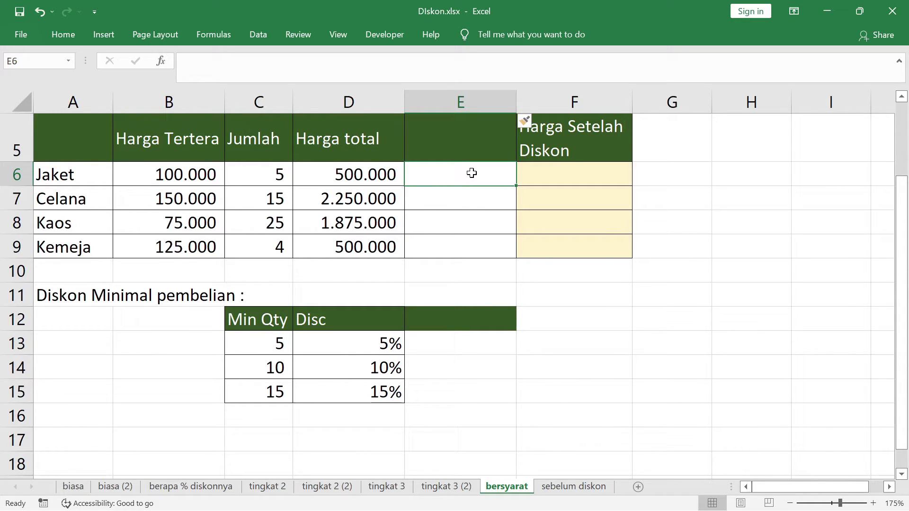
key(Up)
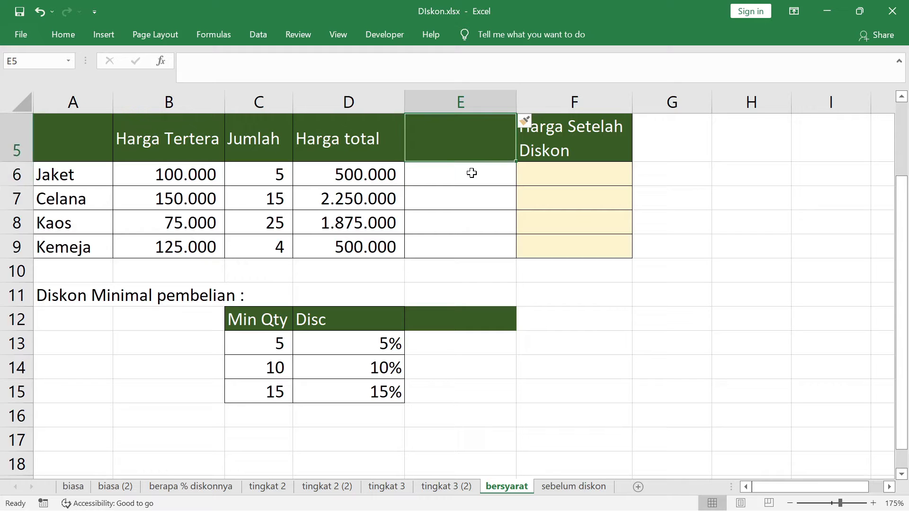
text(Diskon)
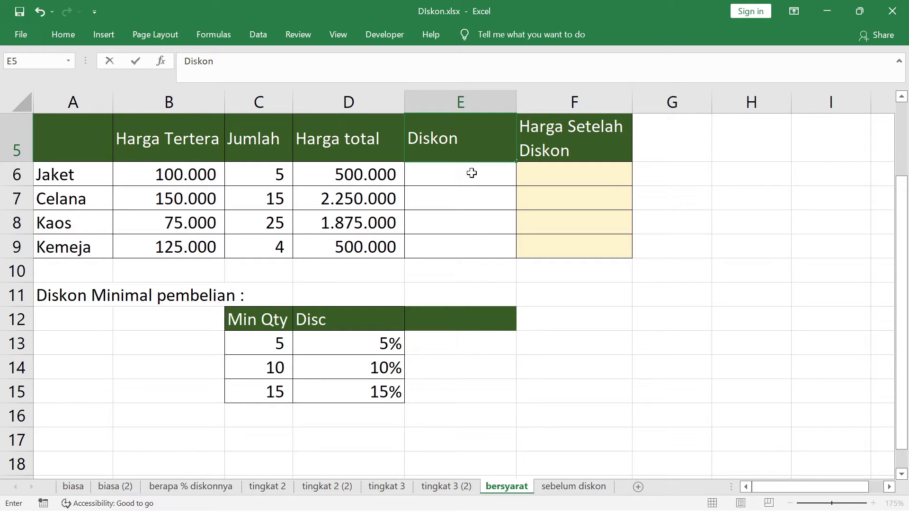
key(Return)
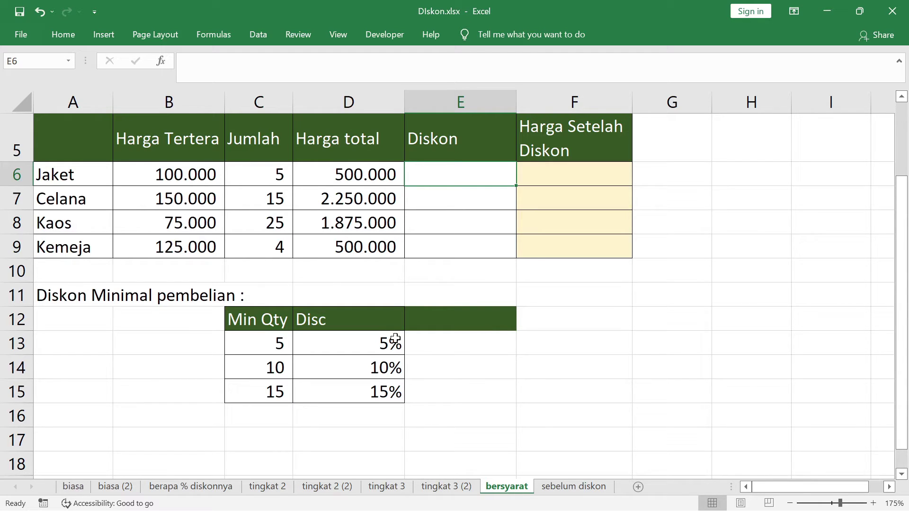
click(563, 173)
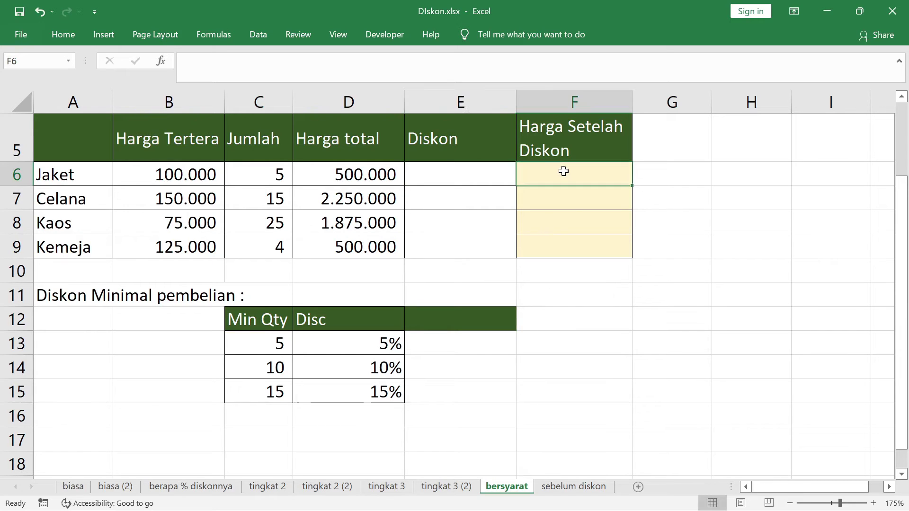
click(483, 171)
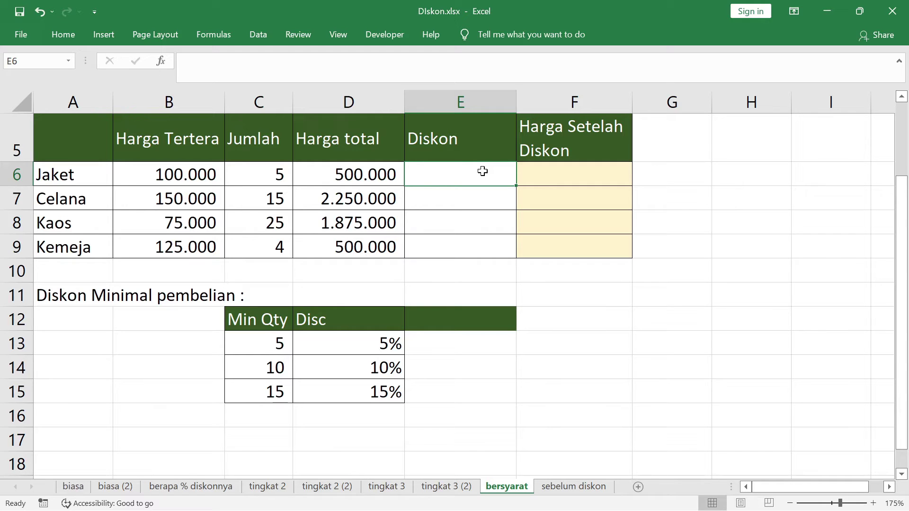
- Begin Jaket's discount formula in E6 as =IF(C6>=15;15%;
text(=)
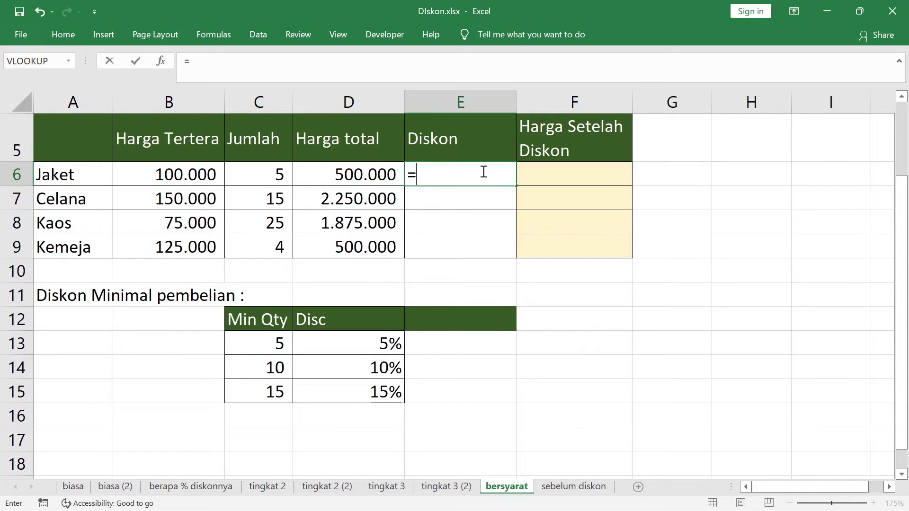
text(if)
key(Tab)
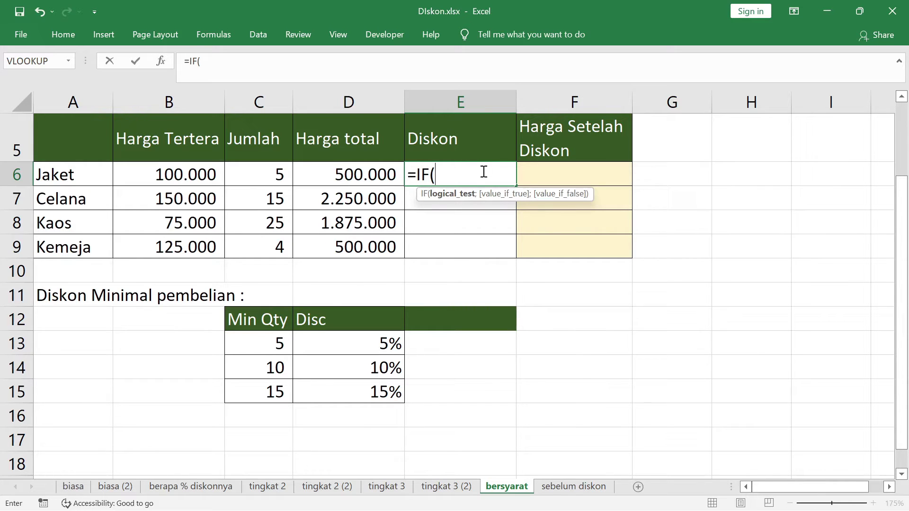
click(267, 173)
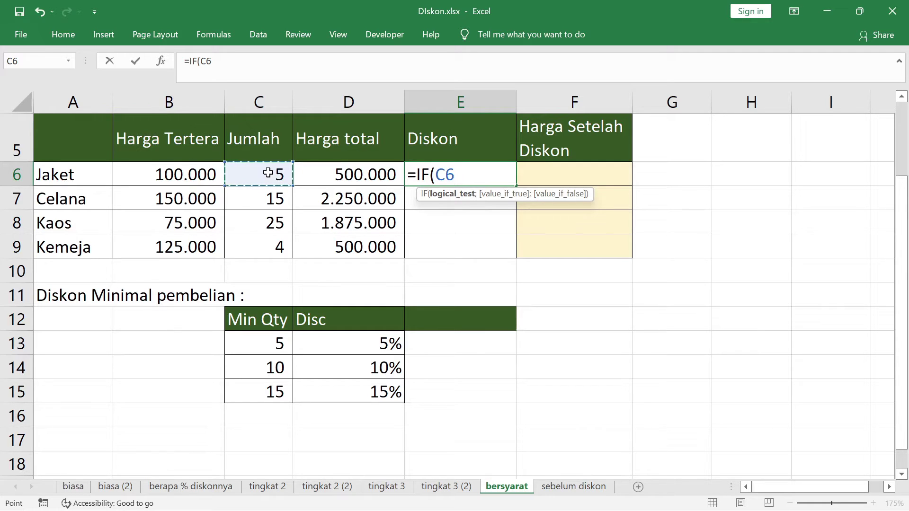
text(>=)
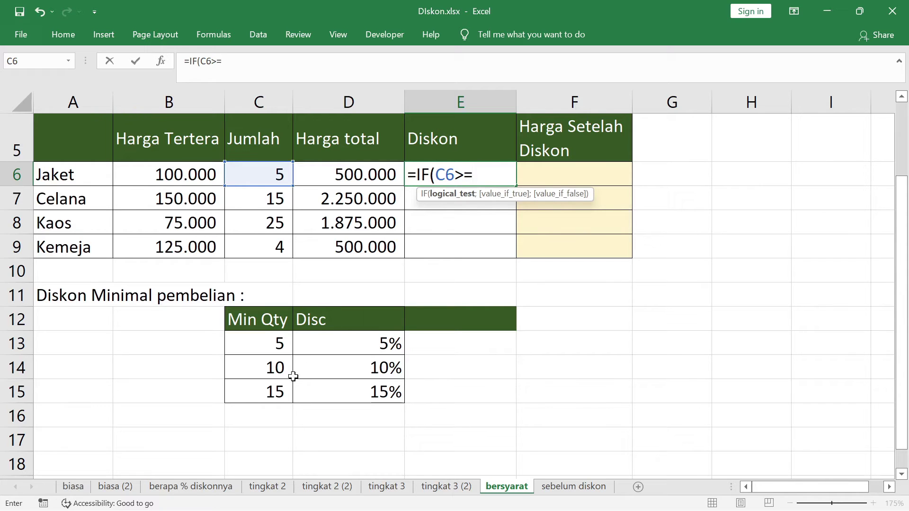
text(15)
text(;)
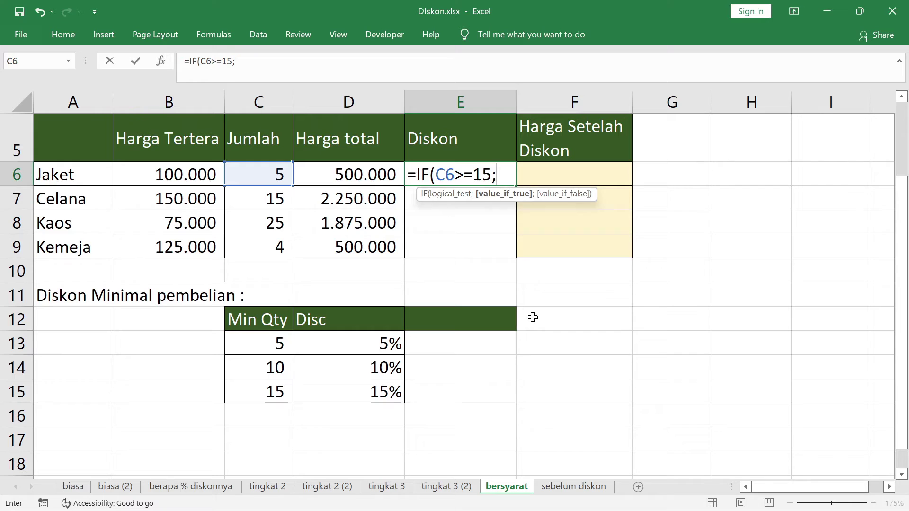
text(15%)
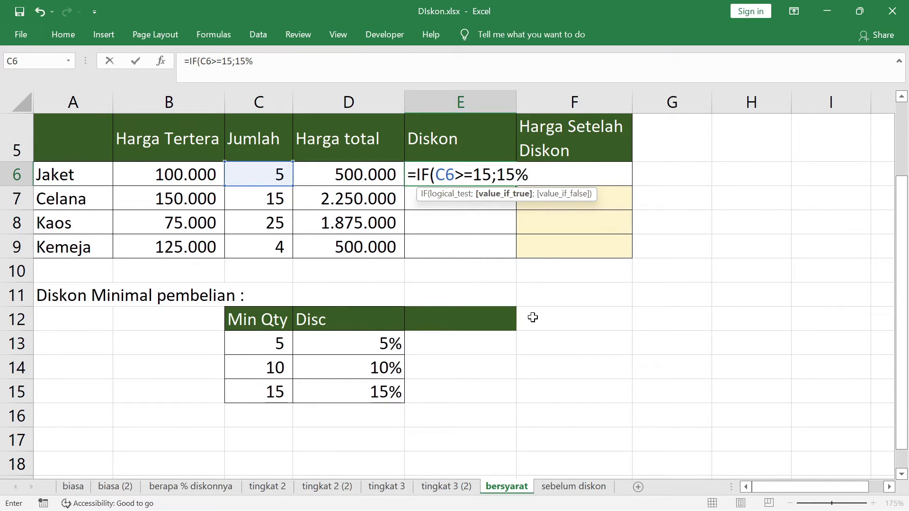
text(;)
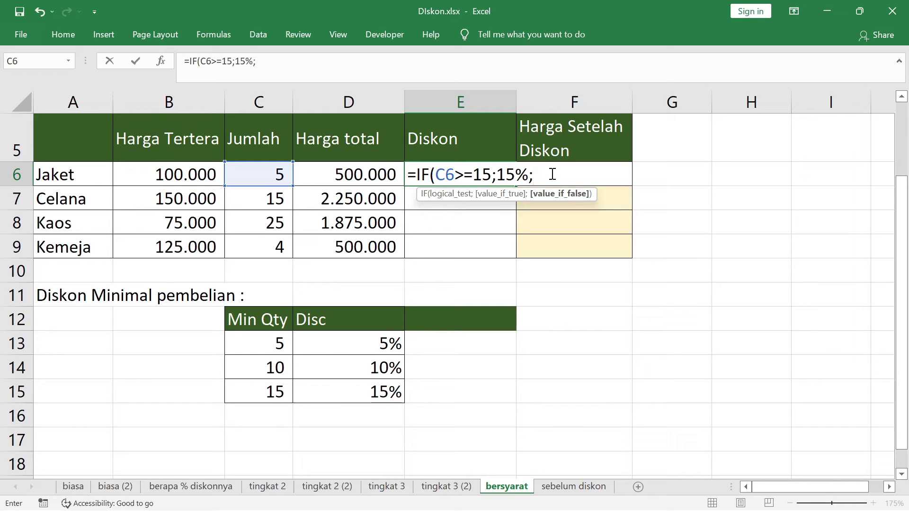
- Add nested tiers IF(C6>=10;10%; and IF(C6>=5;5%; to Jaket's discount formula
text(if()
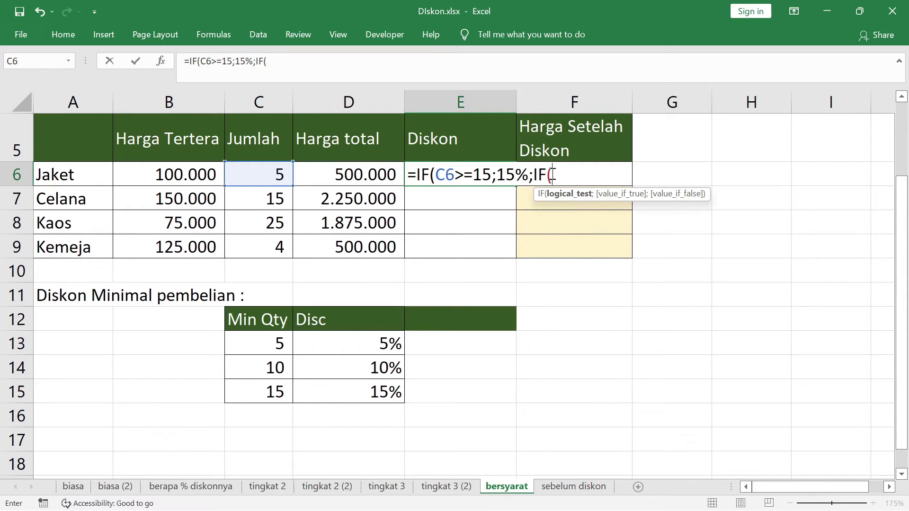
click(267, 173)
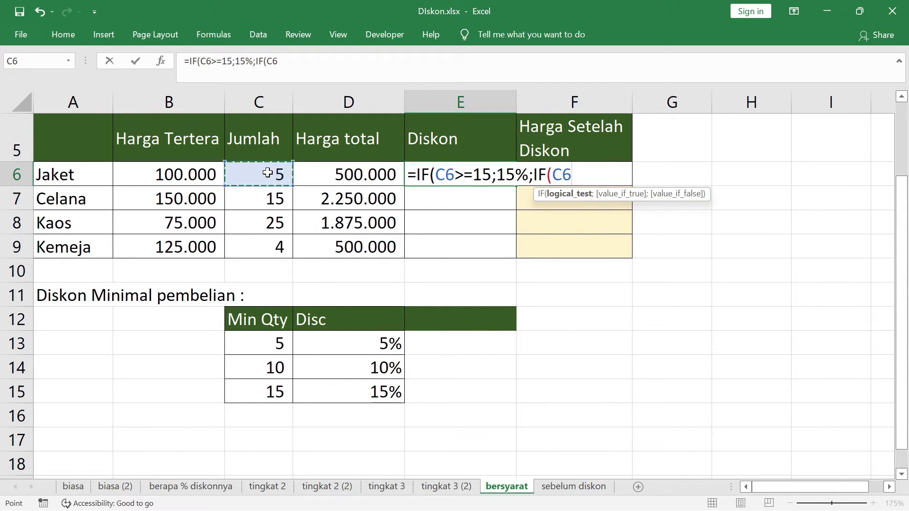
text(>=)
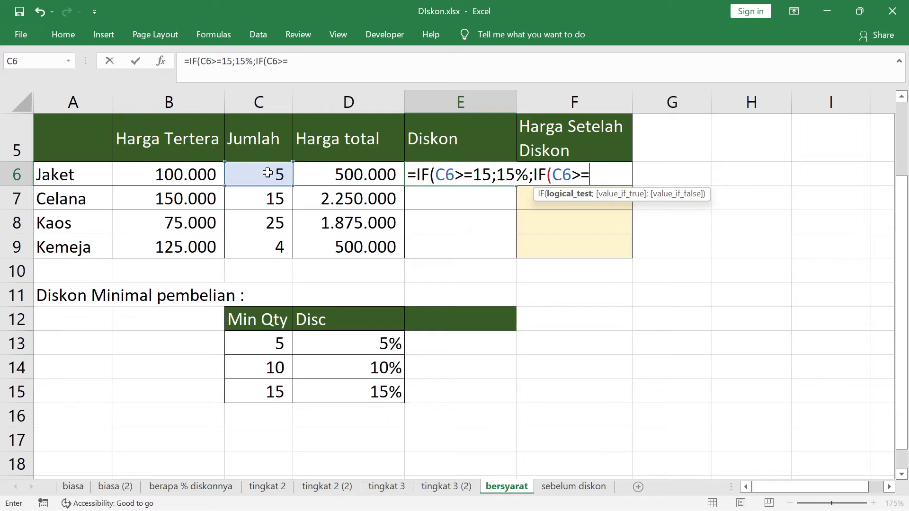
text(10)
text(;)
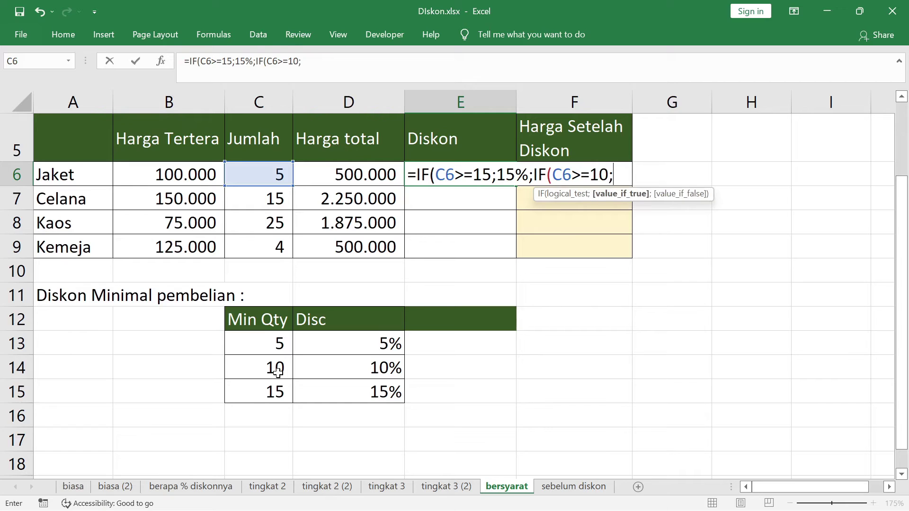
text(10)
text(%)
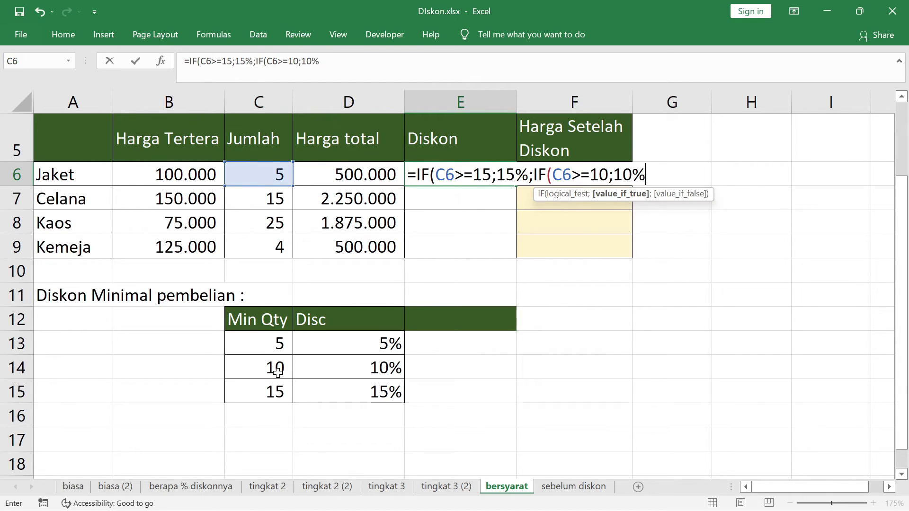
text(;)
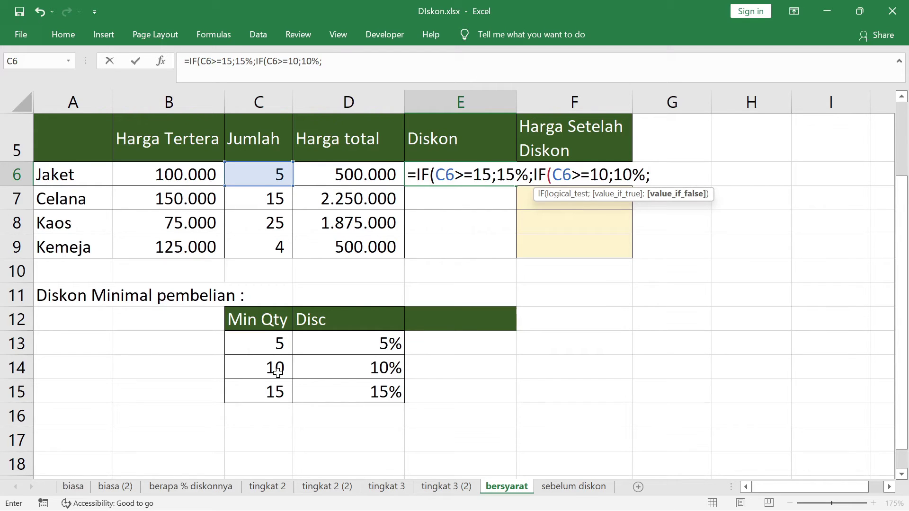
text(IF()
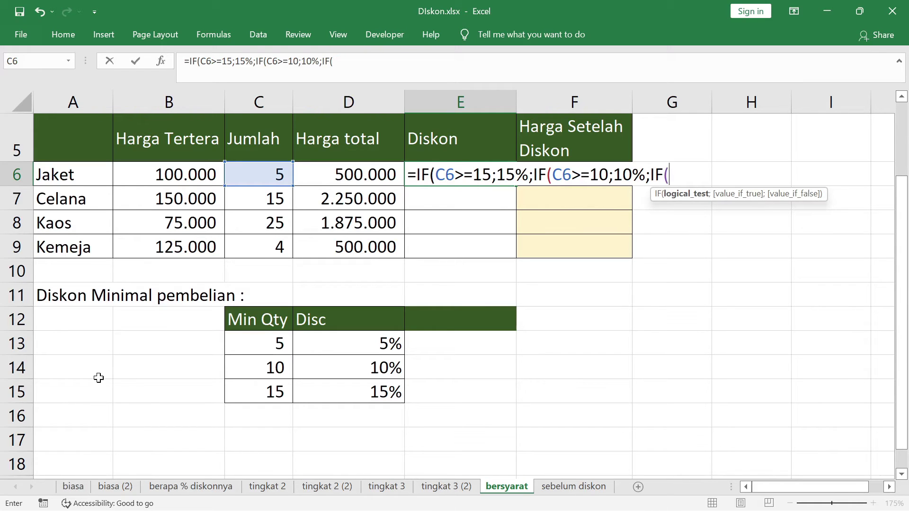
click(259, 173)
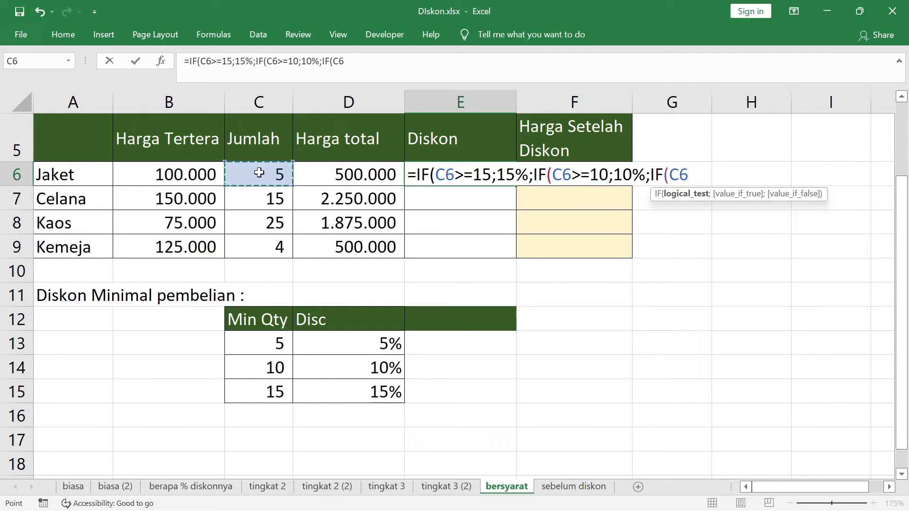
text(>=)
text(5;5%)
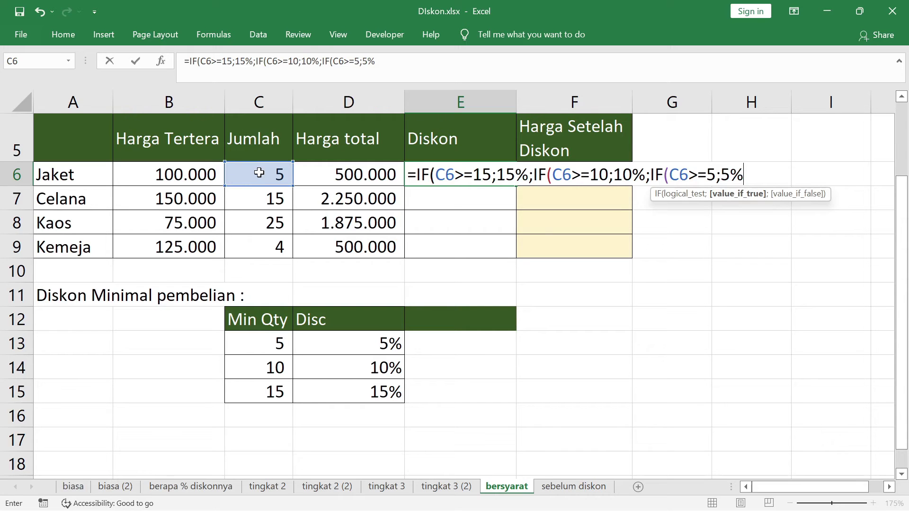
text(;)
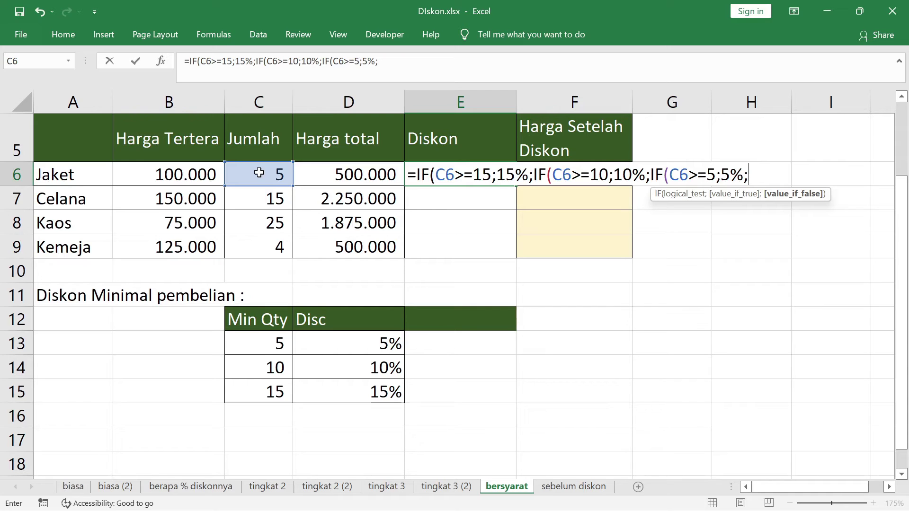
- Finish the discount formula with a 0 fallback and accept Excel's correction
text(0)
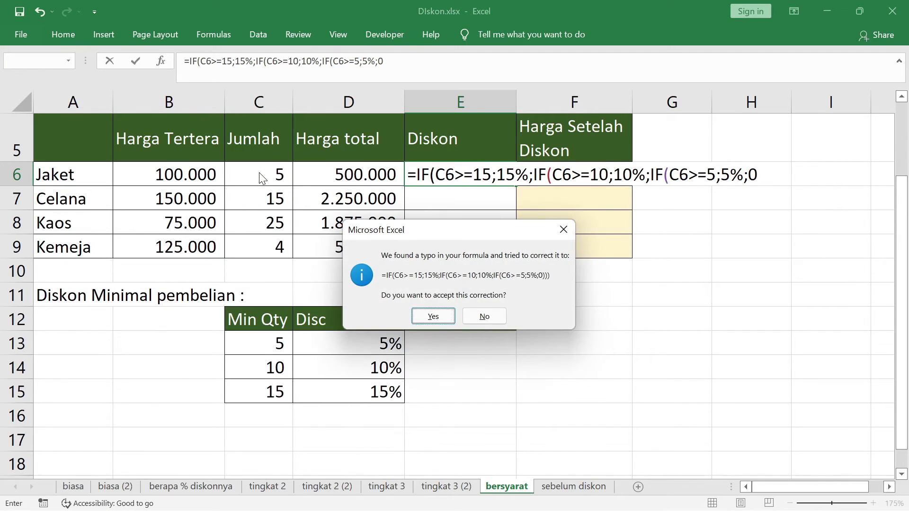
key(Return)
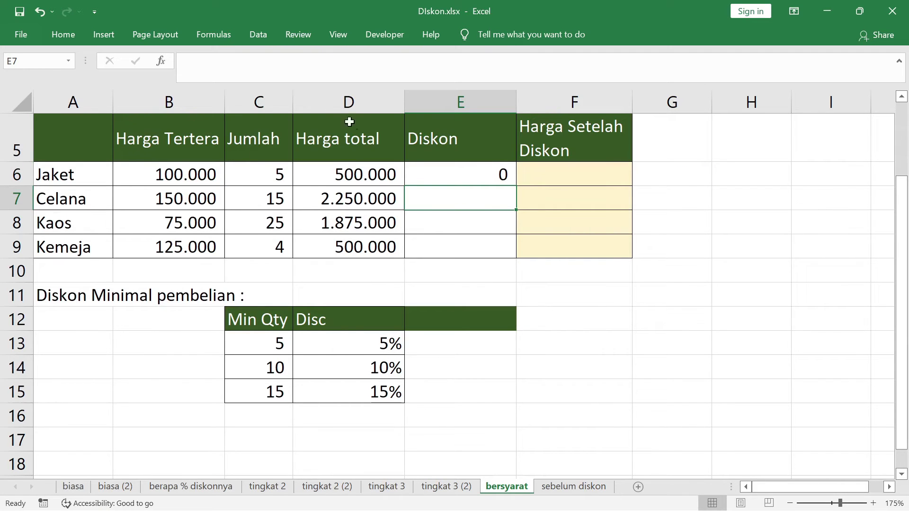
click(416, 160)
- Format Jaket's discount as a percentage and fill it down to all four items
click(431, 174)
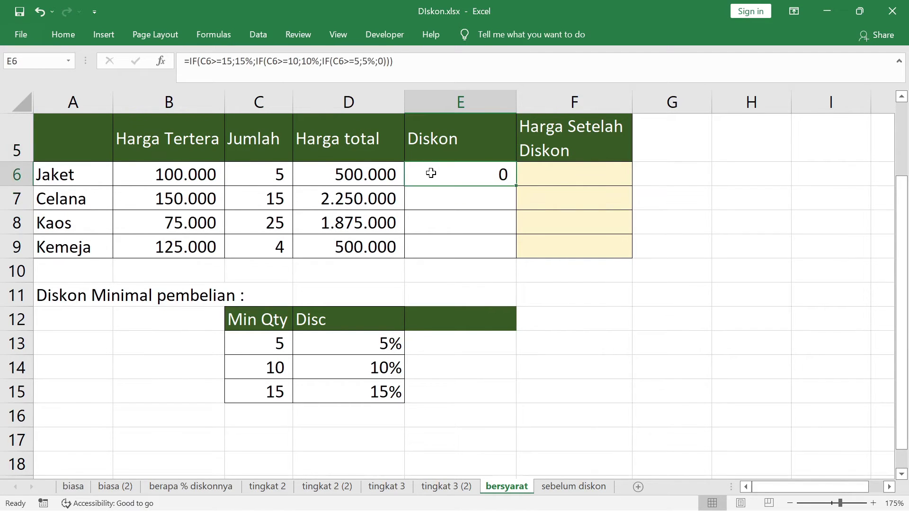
right_click(442, 175)
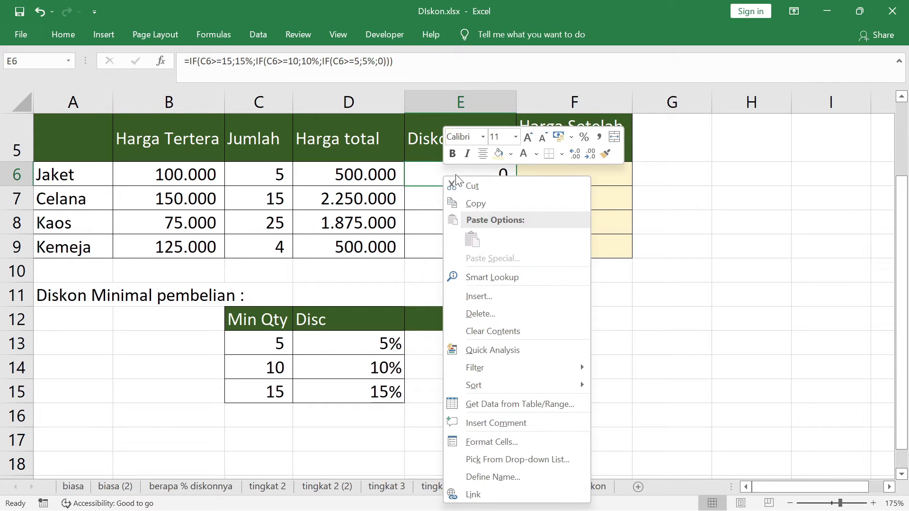
click(583, 143)
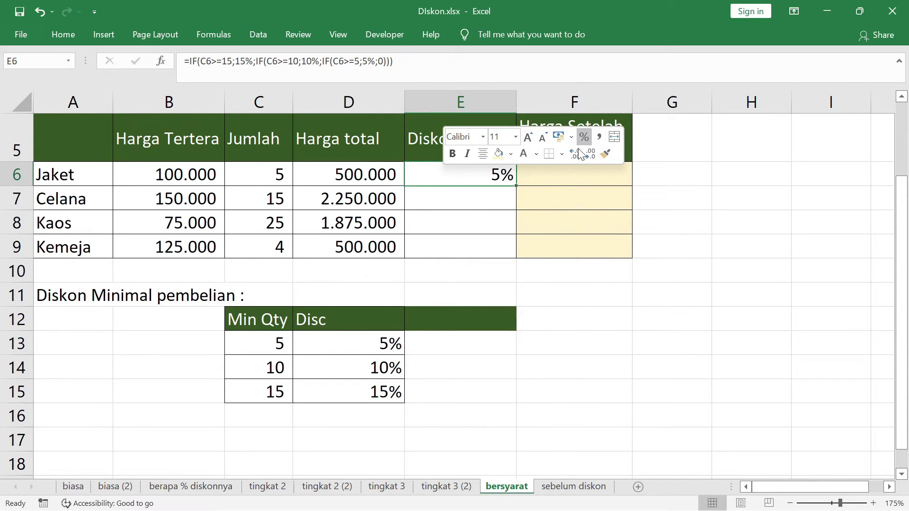
double_click(518, 187)
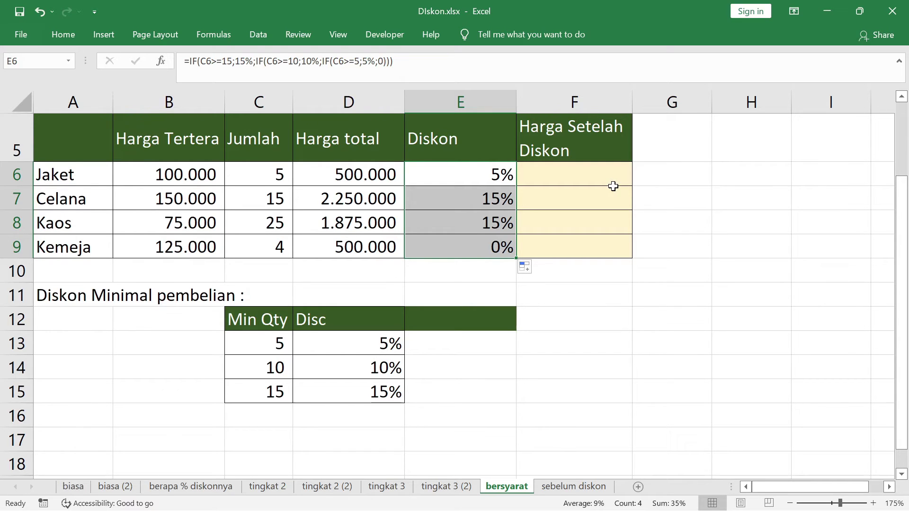
- Enter =D6*(1-E6) in F6 for Jaket's discounted price
click(568, 176)
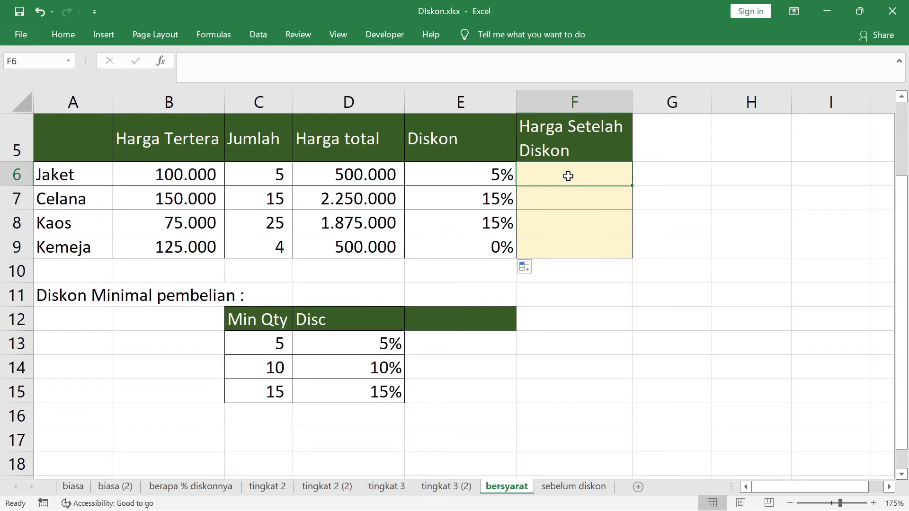
text(=)
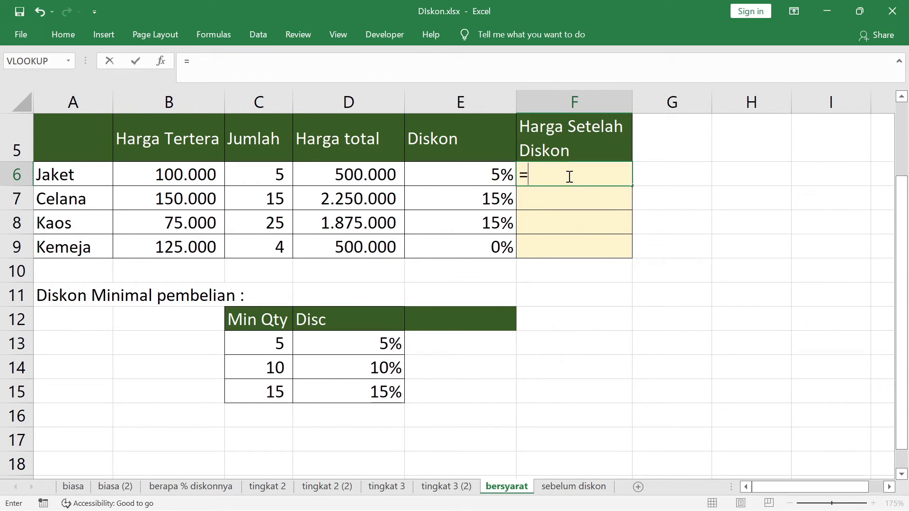
click(349, 172)
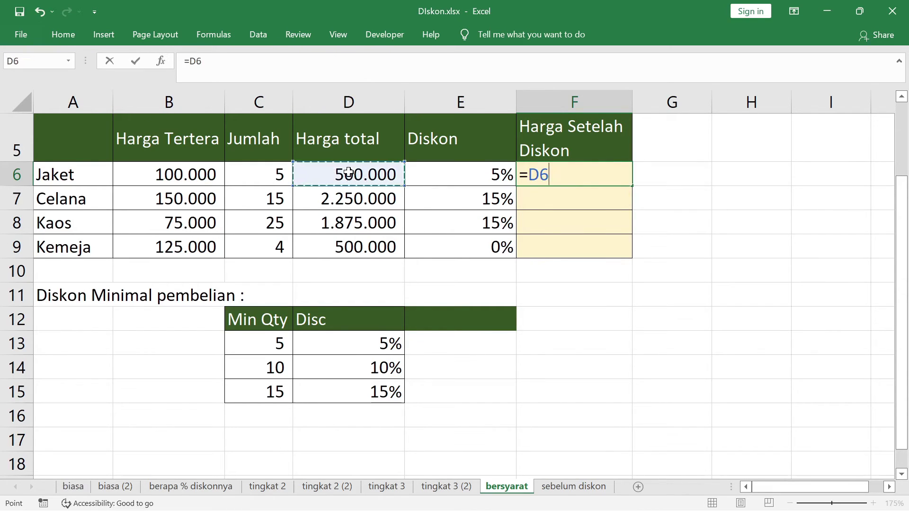
text(*()
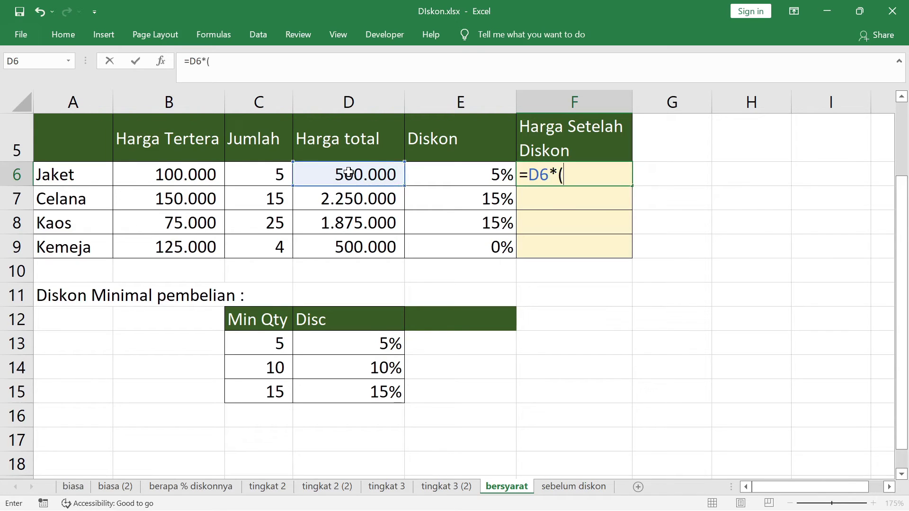
text(1-)
click(476, 167)
text())
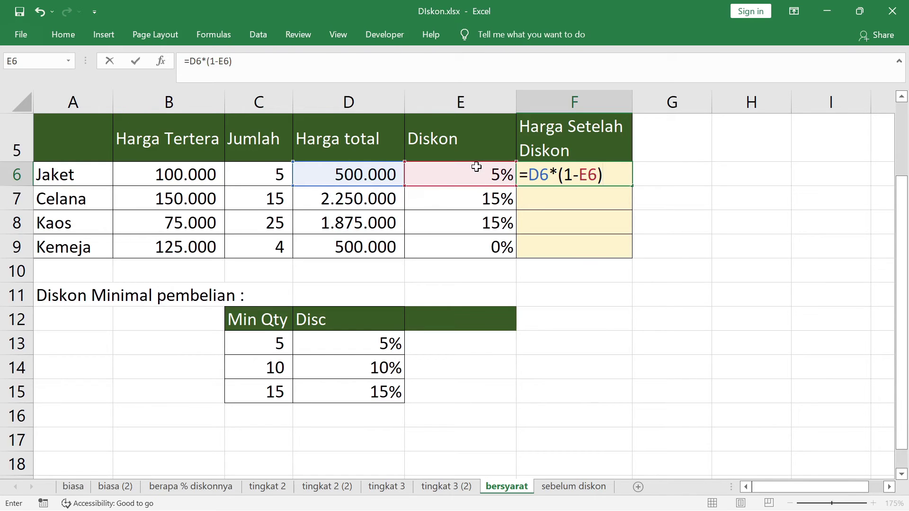
key(Return)
- Fill the discounted-price formula down to F9 and check Kemeja's result
click(577, 174)
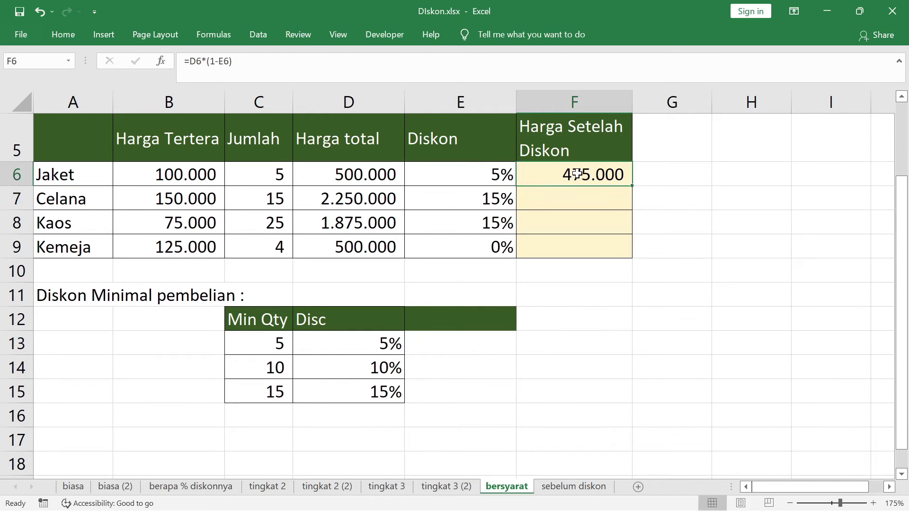
double_click(632, 185)
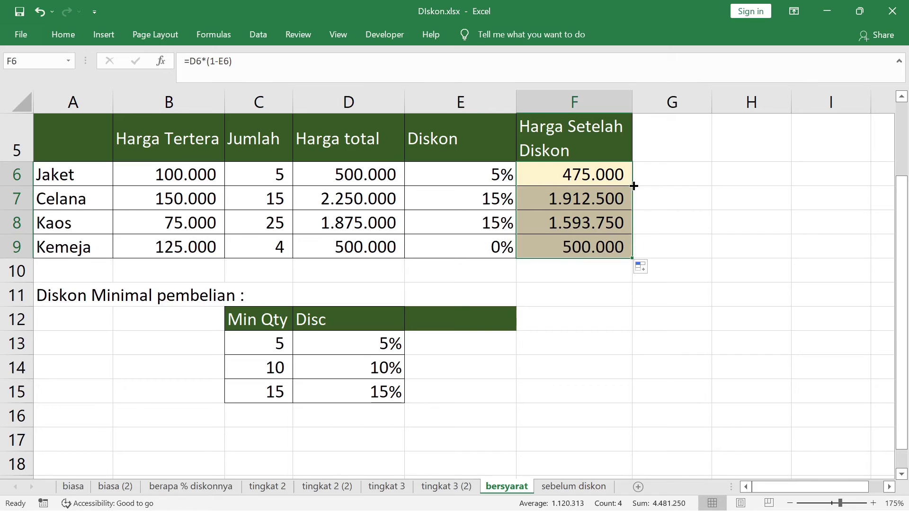
click(15, 248)
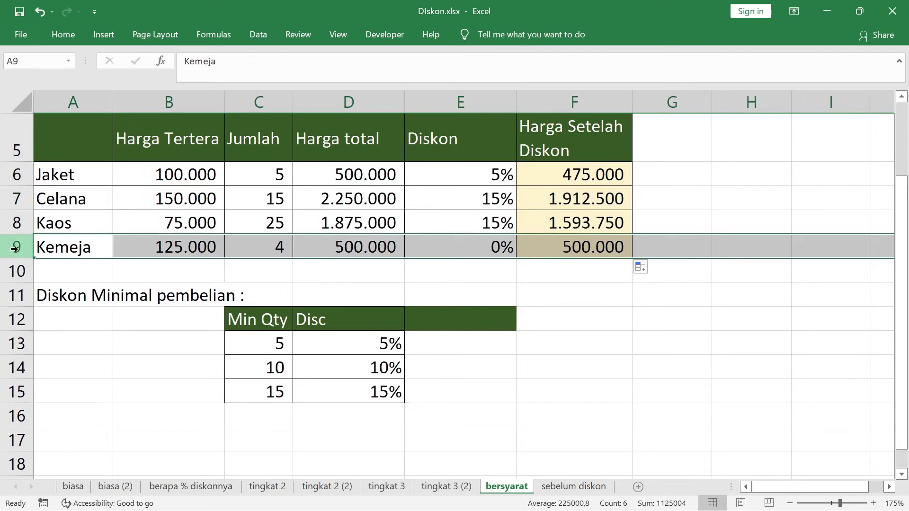
click(548, 247)
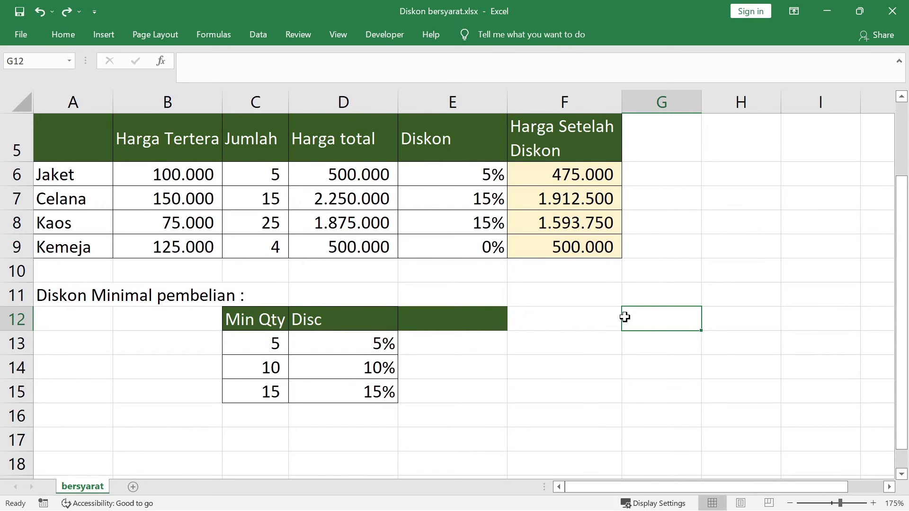
- Delete the Diskon column (column E)
click(443, 92)
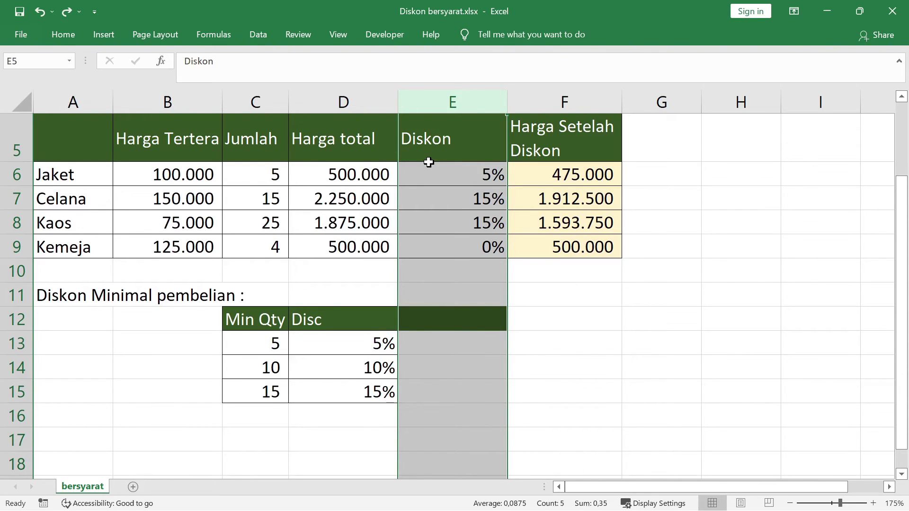
click(458, 177)
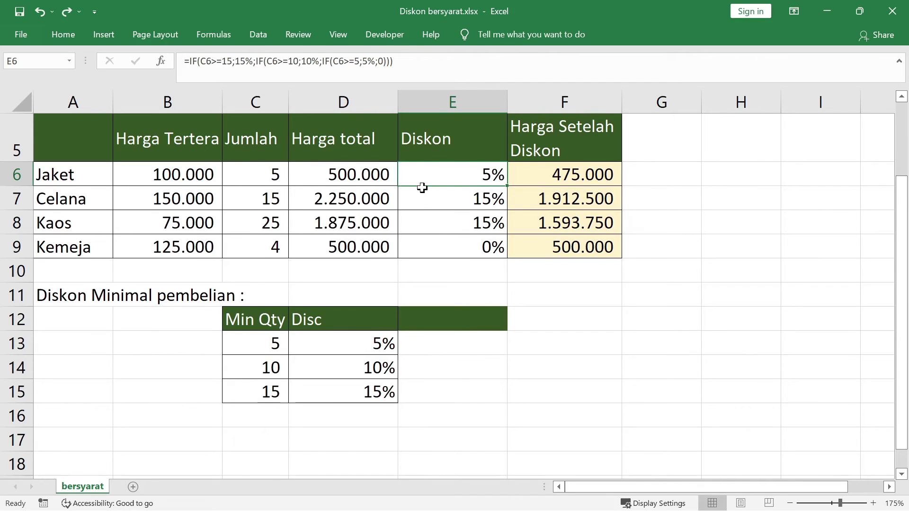
click(441, 101)
right_click(442, 103)
key(d)
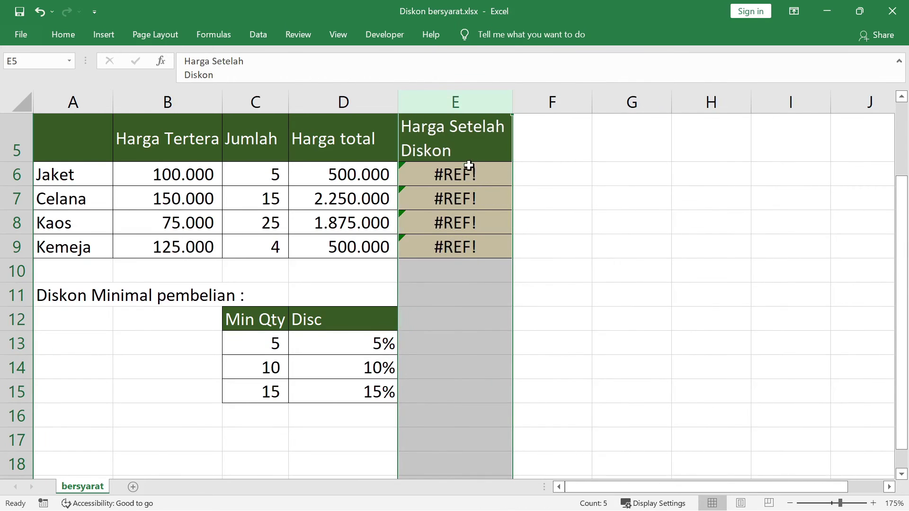
- Clear the four #REF! errors in E6:E9 of Harga Setelah Diskon
drag(469, 165, 479, 245)
key(Delete)
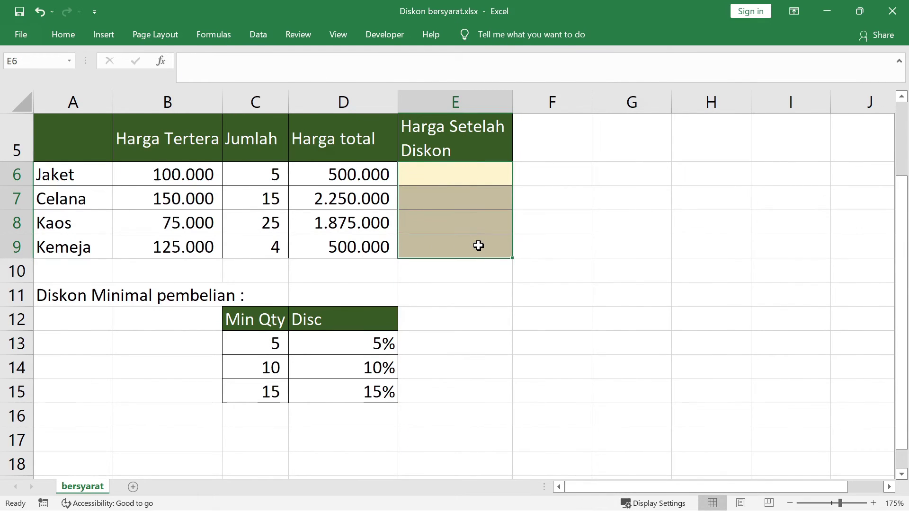
key(Up)
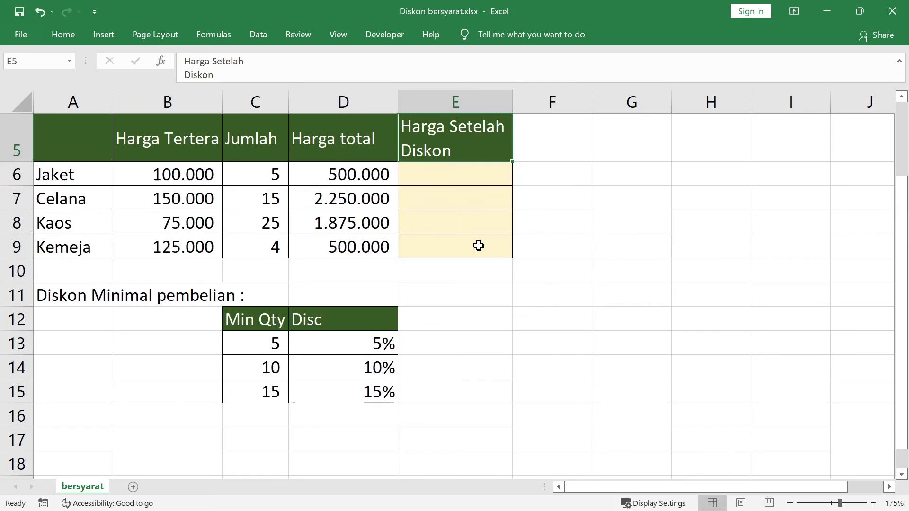
key(Down)
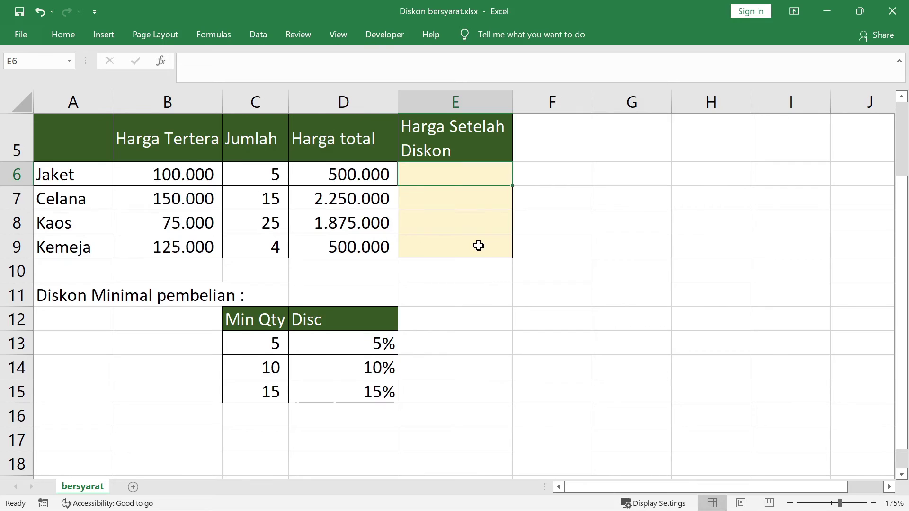
- Start E6's formula as =IF(C6>=15;15%;IF for the first discount tier
text(=)
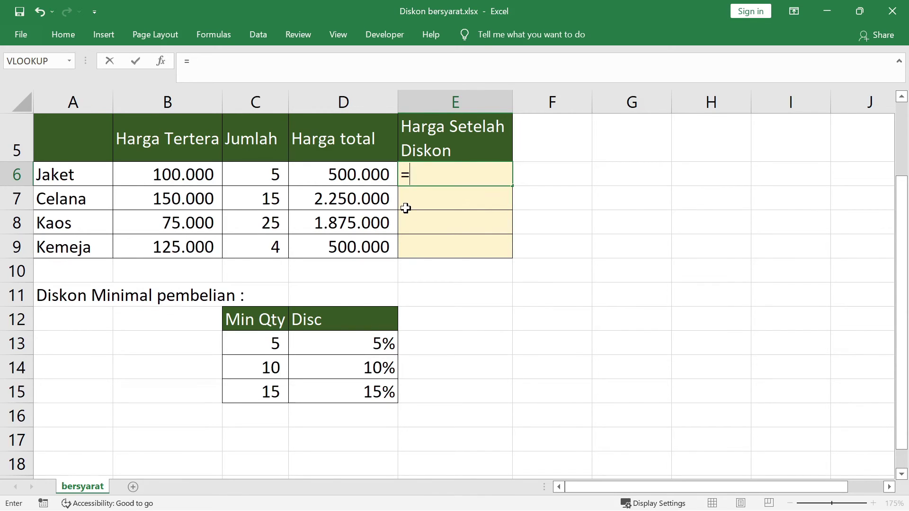
text(ifq)
key(BackSpace)
key(Tab)
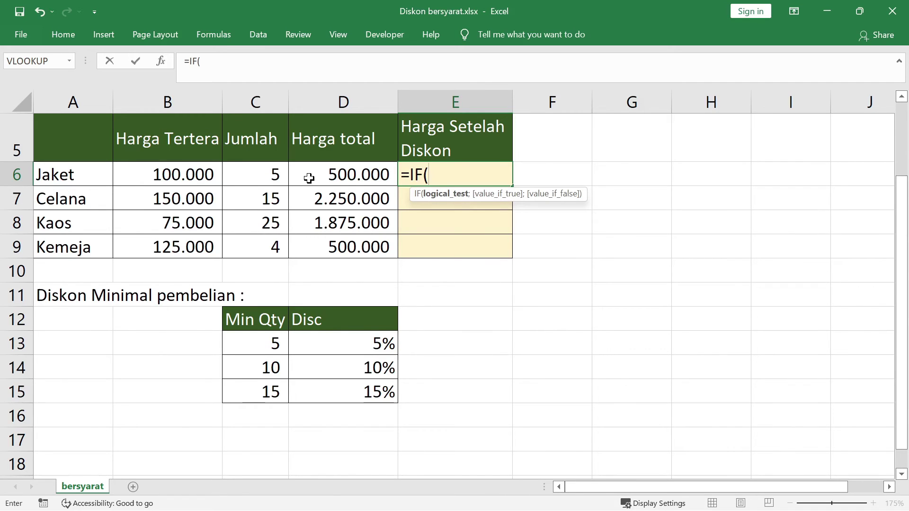
click(271, 179)
text(>=15%)
key(BackSpace)
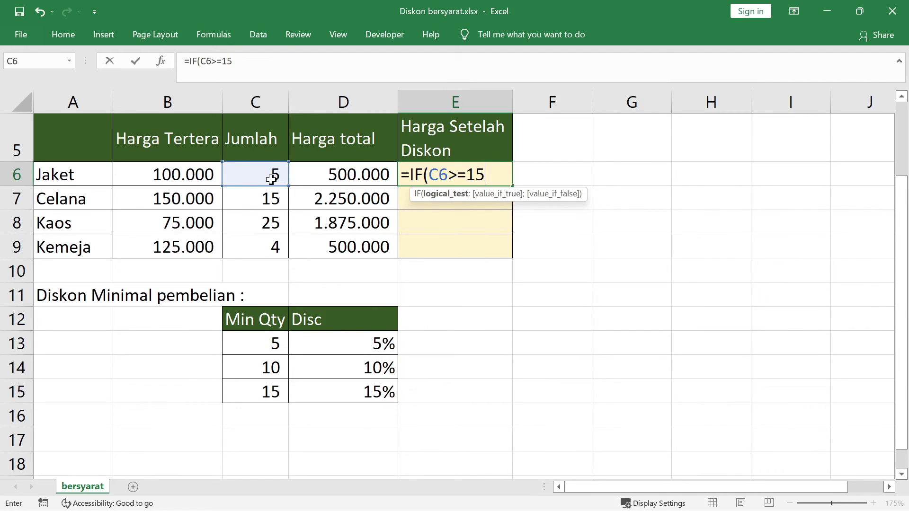
text(;15%;if)
- Add the 10% and 5% tiers with a 0 fallback and confirm the formula
key(Tab)
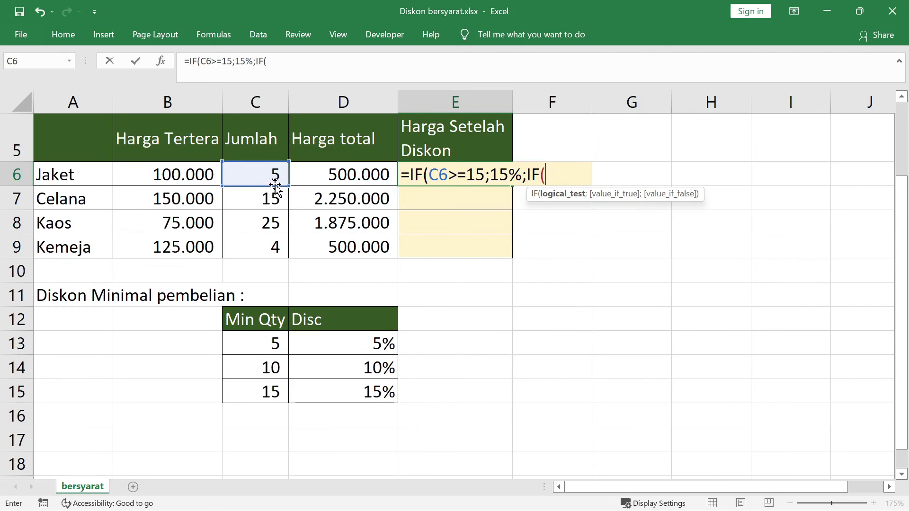
click(271, 180)
text(>=)
text(10)
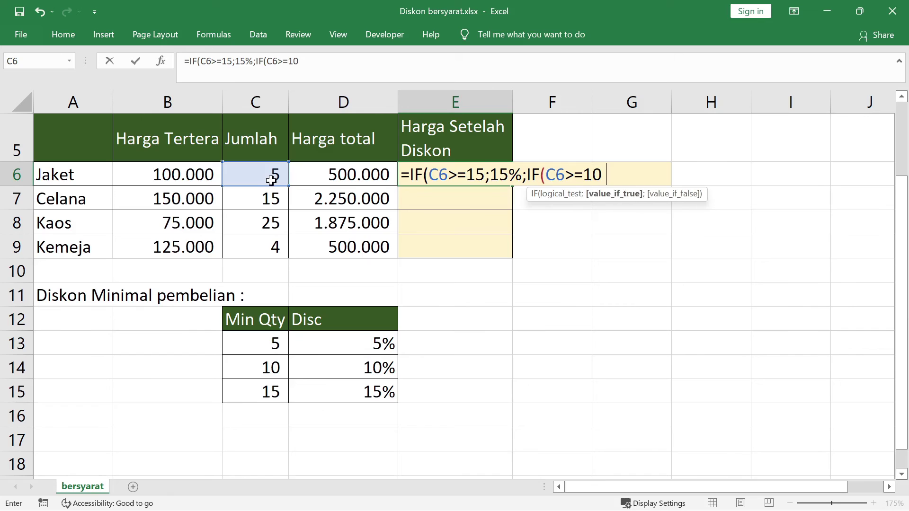
text(;10%;I)
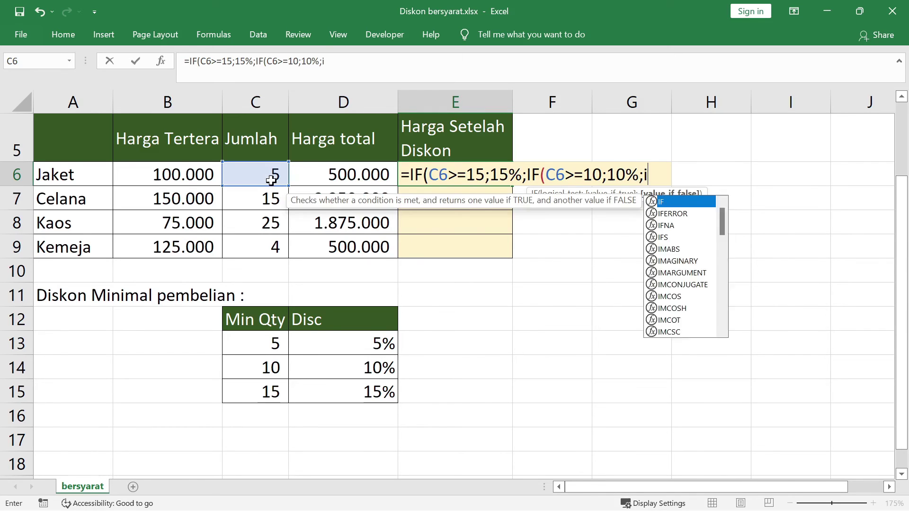
text(F()
click(270, 172)
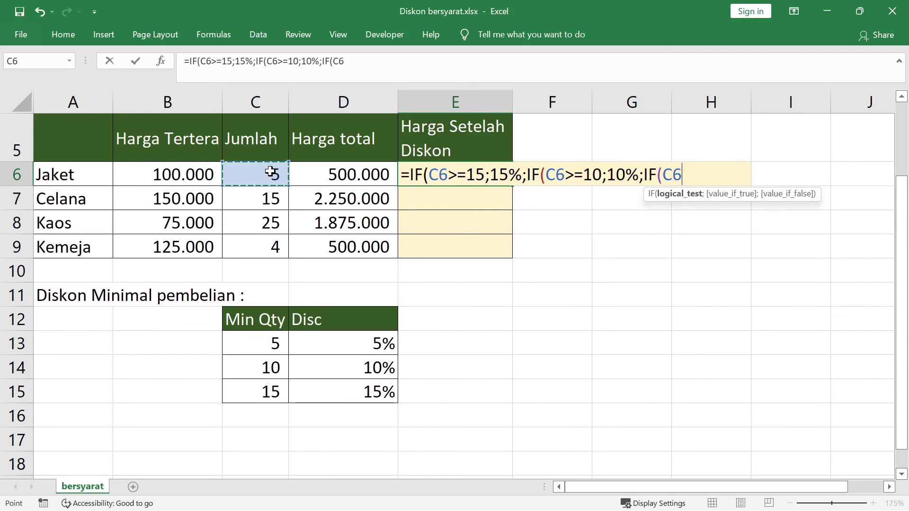
text(>=)
text(5;5%)
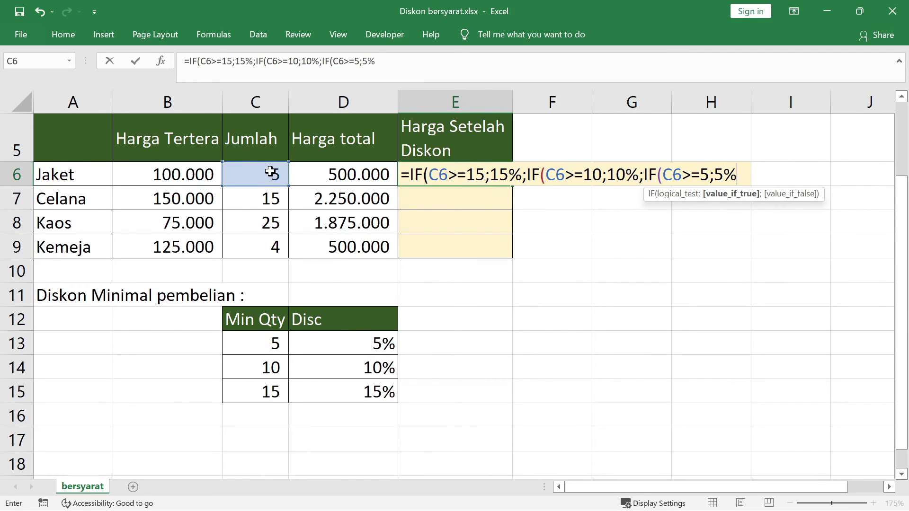
text(;0)
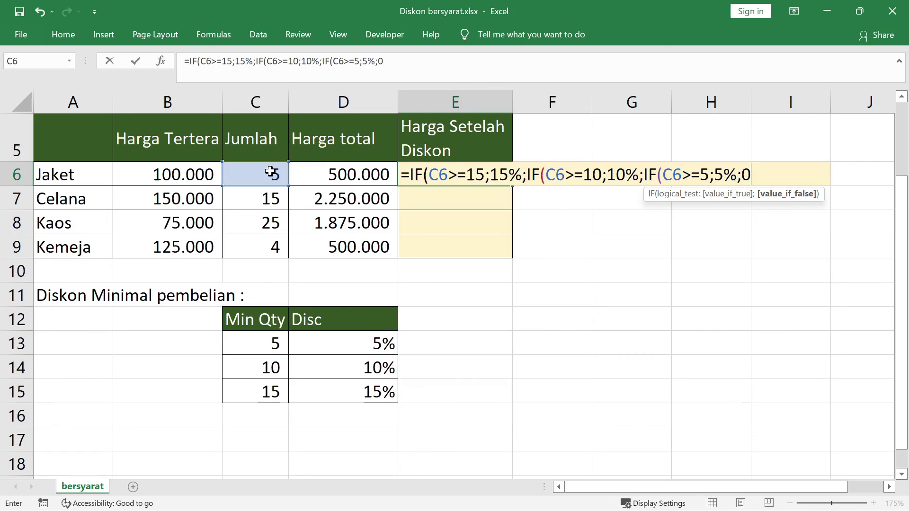
text()))
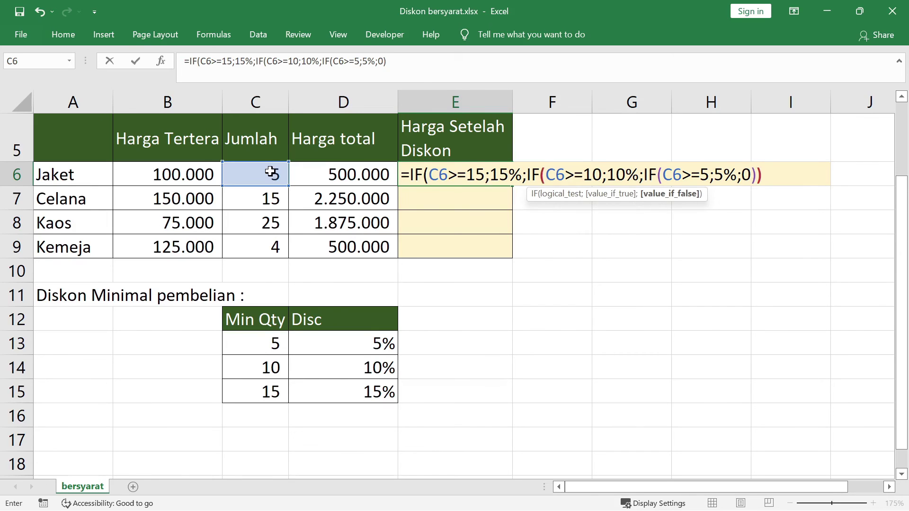
text())
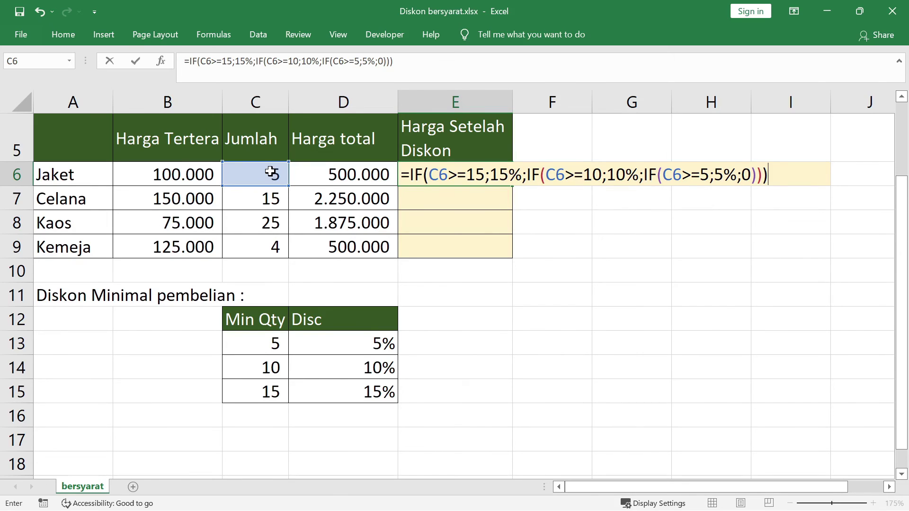
key(Return)
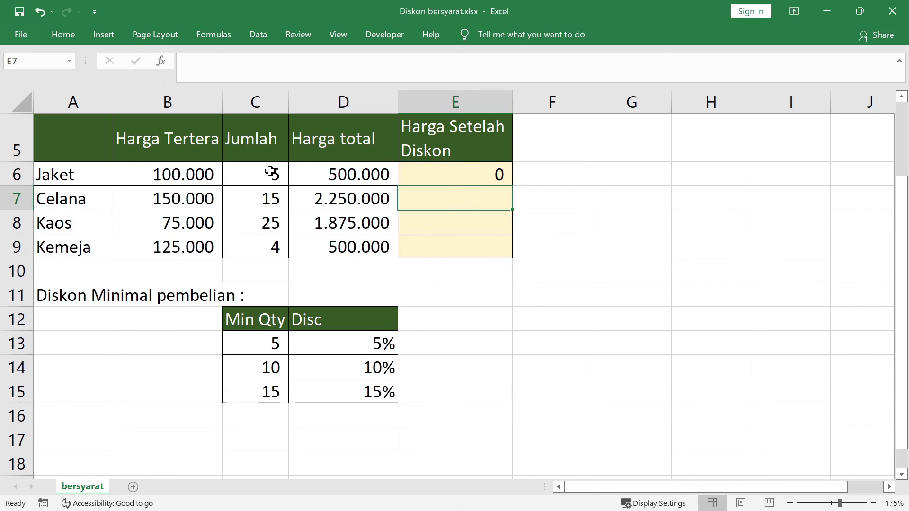
key(Down)
key(Up)
key(Up)
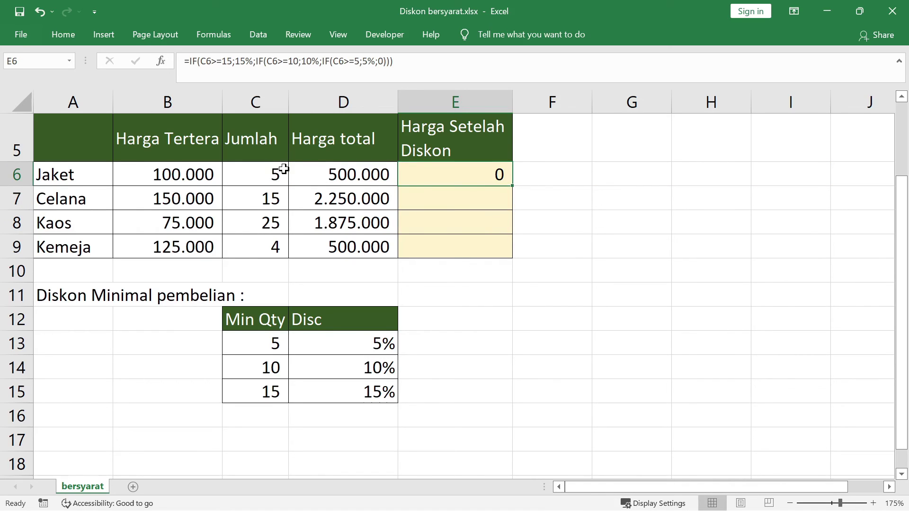
- Wrap E6's nested IF as =D6*(1-IF(...)) to apply the discount to the total
double_click(403, 169)
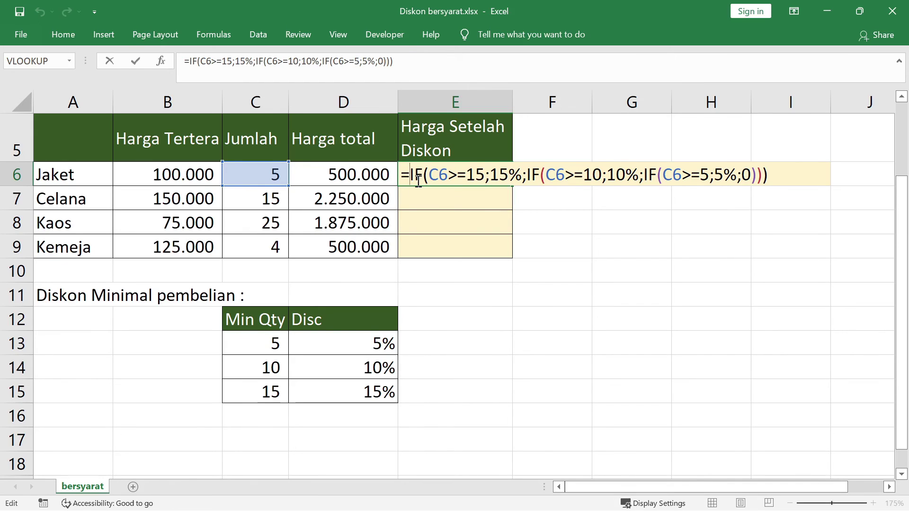
key(F2)
click(342, 174)
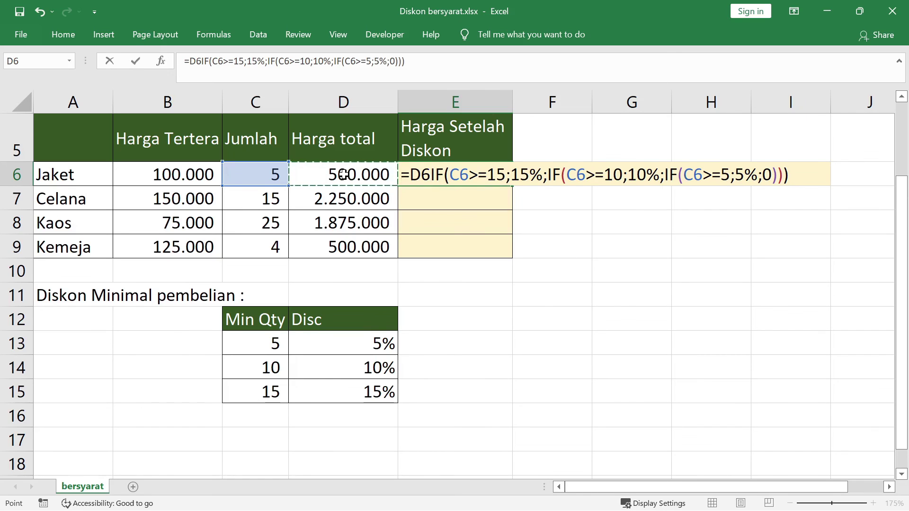
text(*()
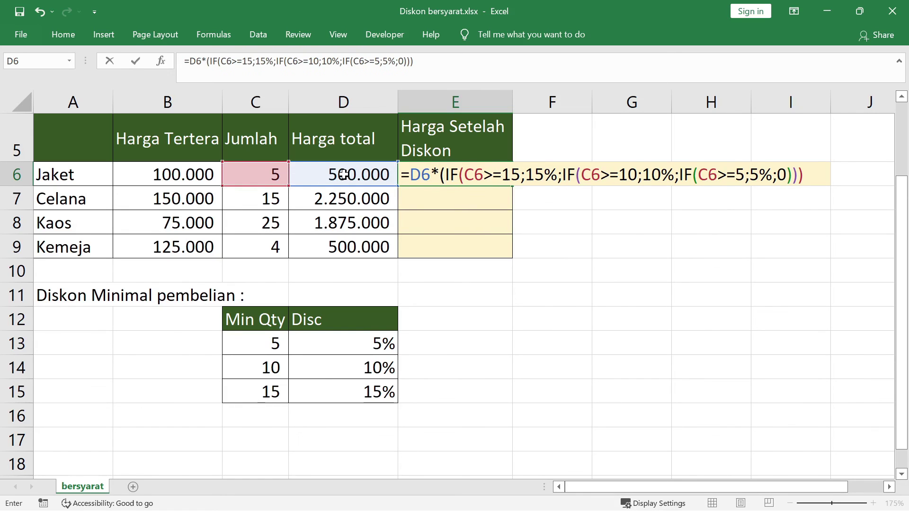
text(1-)
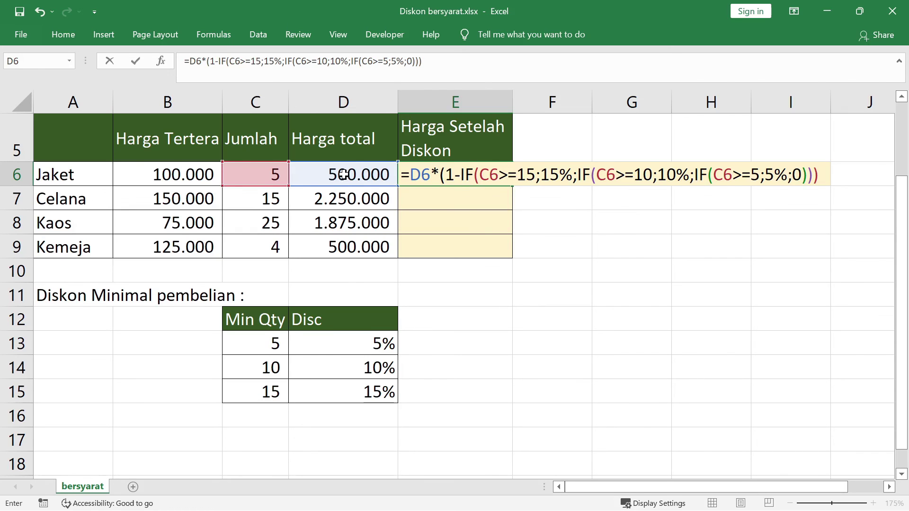
key(Return)
key(Return)
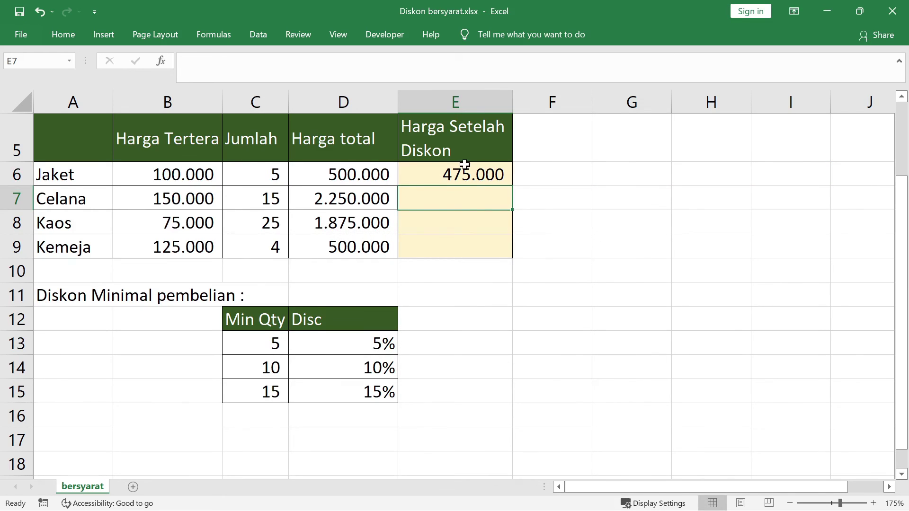
- Copy E6's combined formula down to E7:E9
click(489, 179)
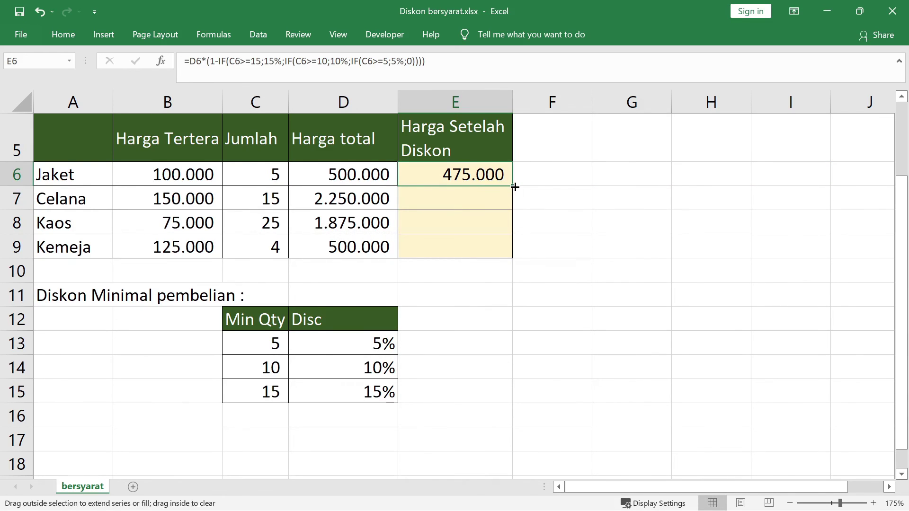
double_click(511, 186)
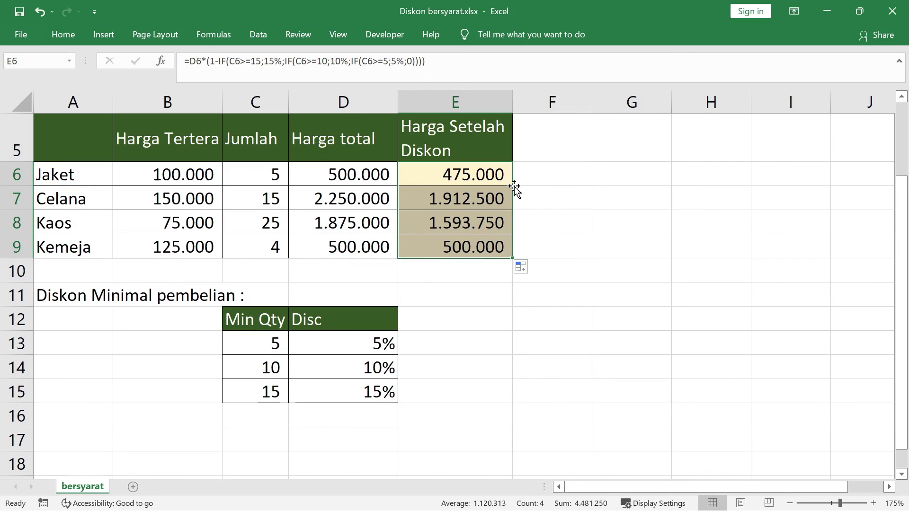